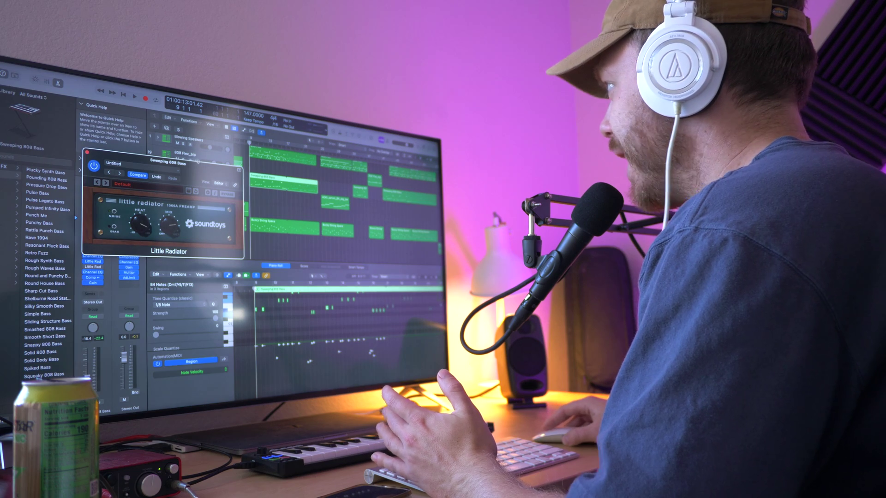
- Drag the Little Radiator window aside to uncover the Sweeping 808 Bass track in the arrangement
left_click_drag(168, 161, 260, 212)
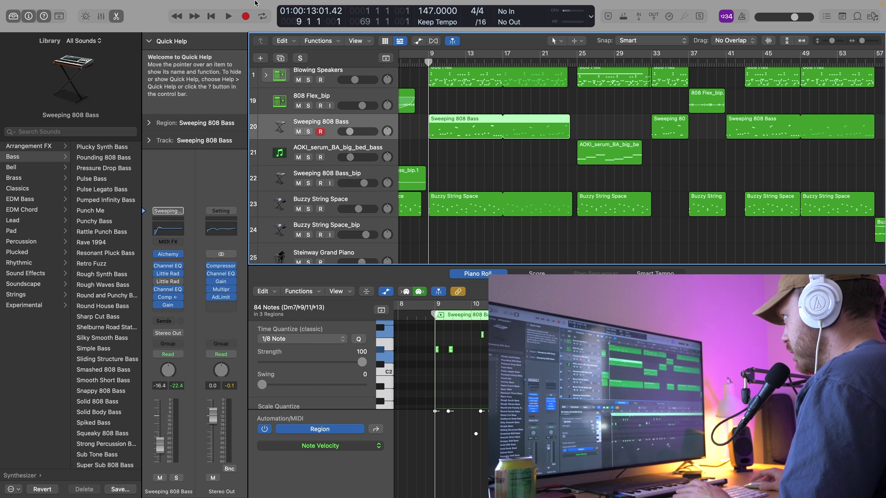
- Play the full mix from bar 9 through the 808 bass section, stopping around bar 16
left_click(227, 16)
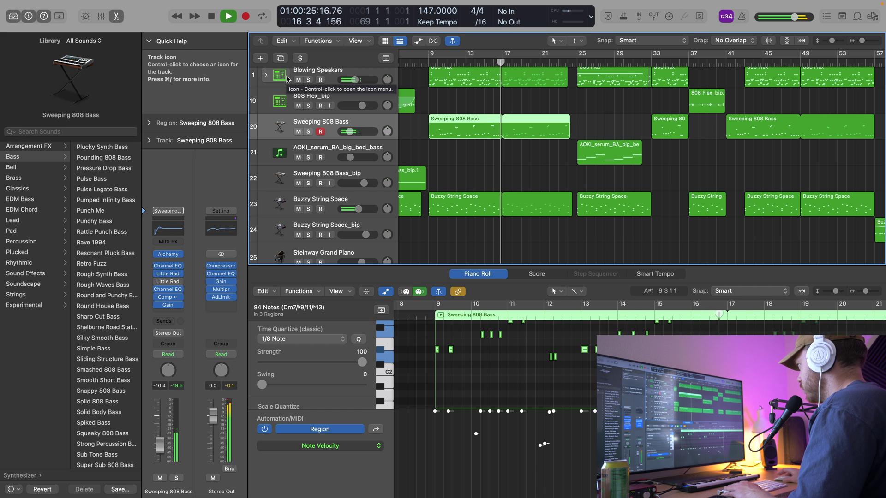
key("space")
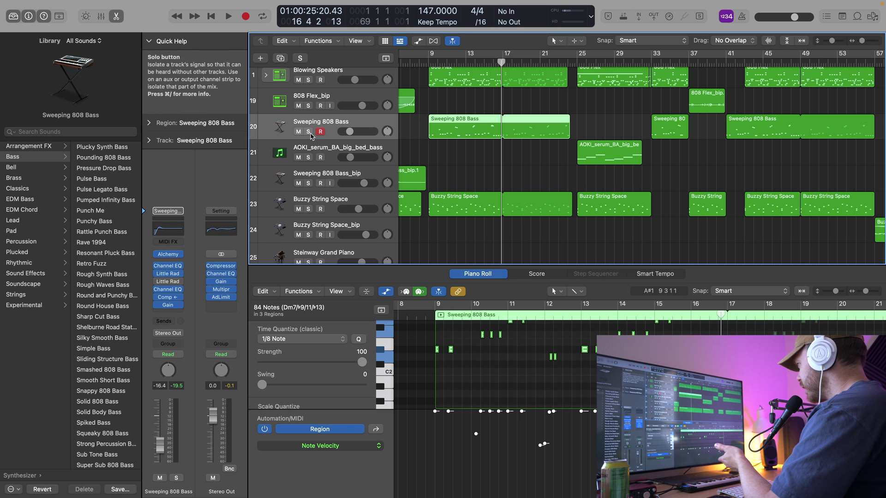
- Solo the Sweeping 808 Bass, return to bar 9, and open its Little Radiator bypassed
key("s")
left_click(439, 64)
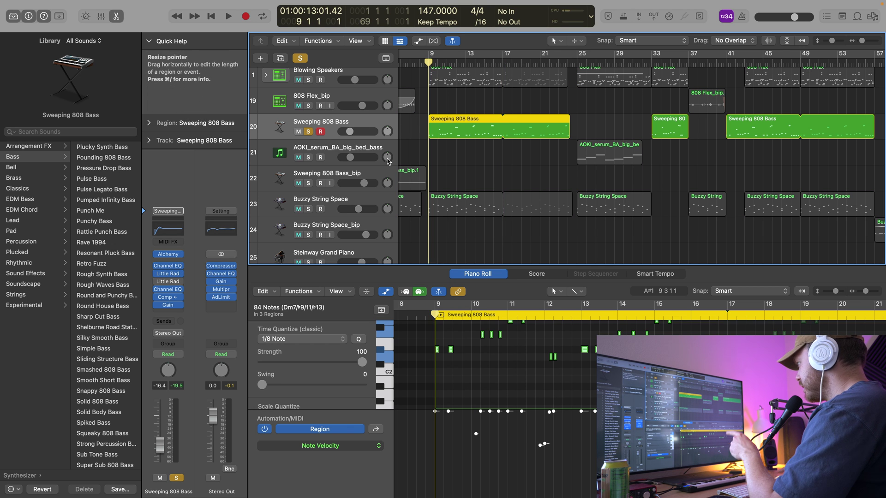
left_click(168, 281)
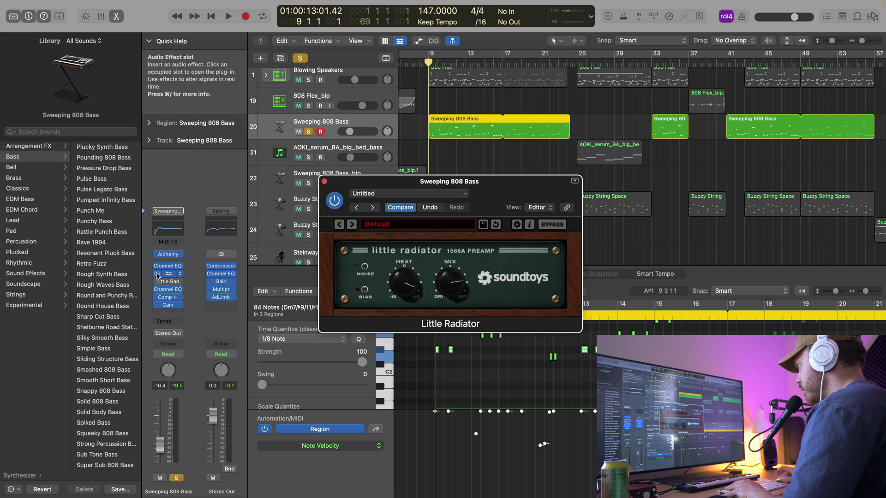
left_click(156, 275)
- Play the soloed bass from bar 9 twice to hear it without Little Radiator
key("space")
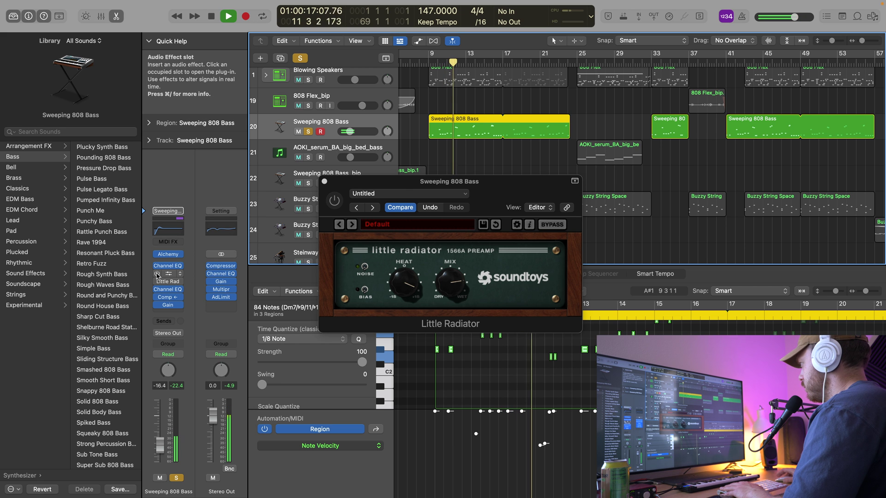
key("space")
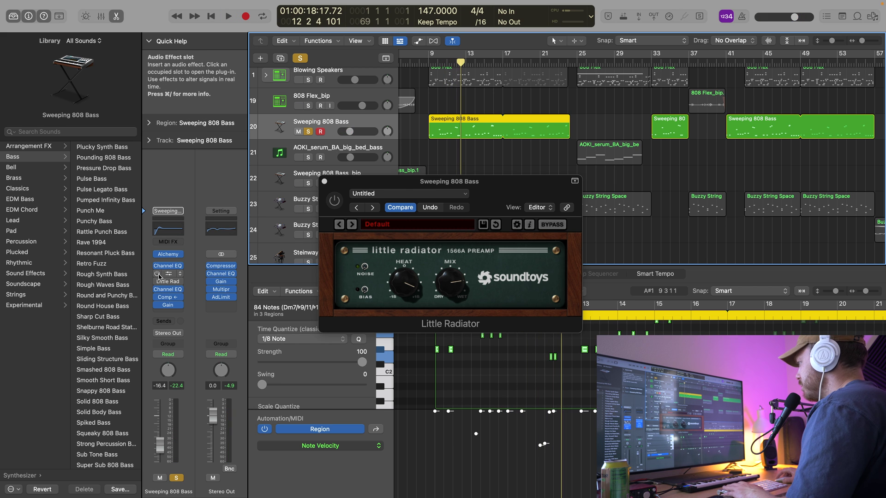
key("space")
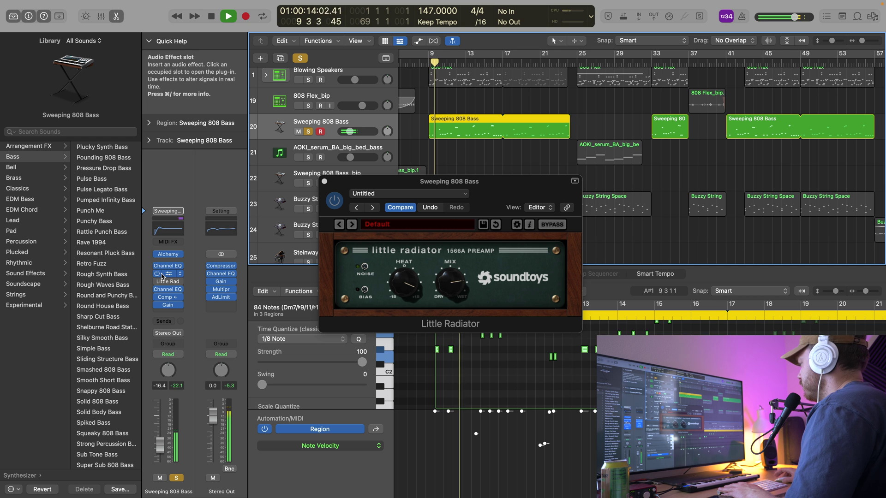
left_click_drag(460, 187, 427, 170)
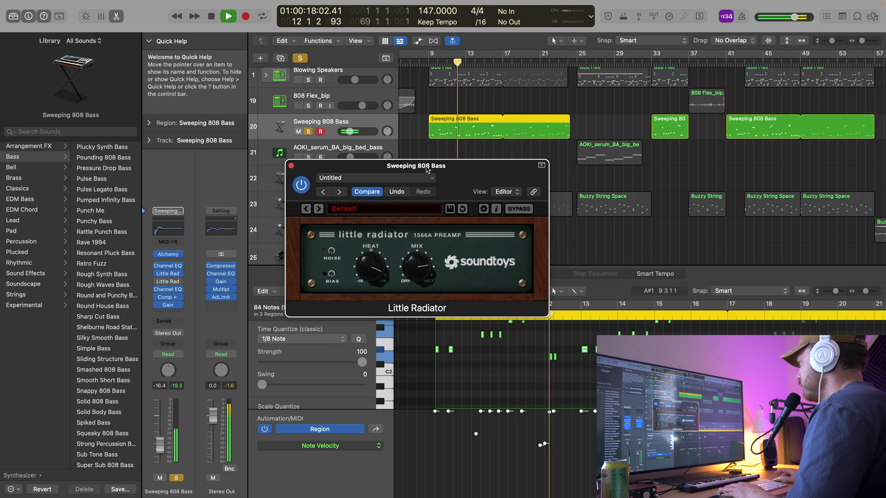
key("space")
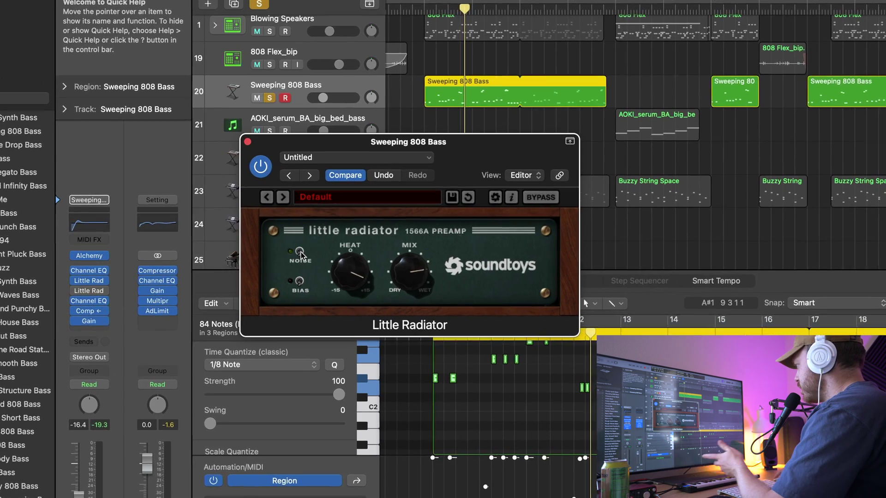
left_click(311, 252)
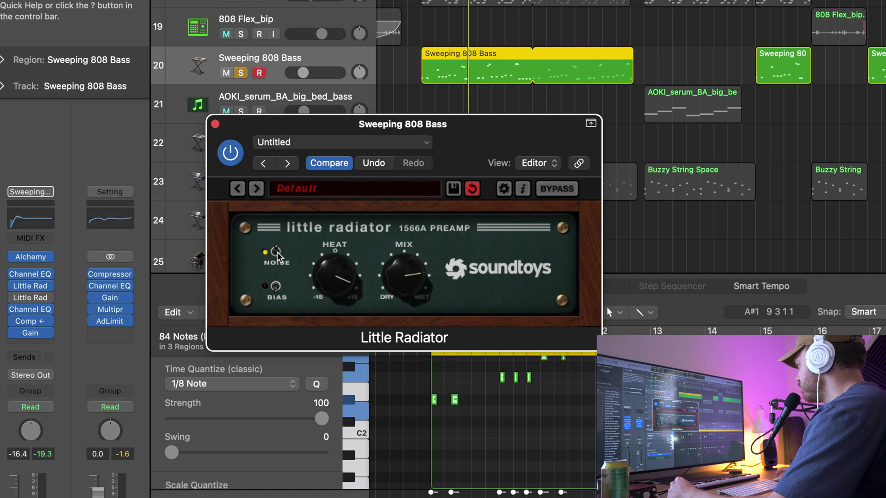
left_click(277, 288)
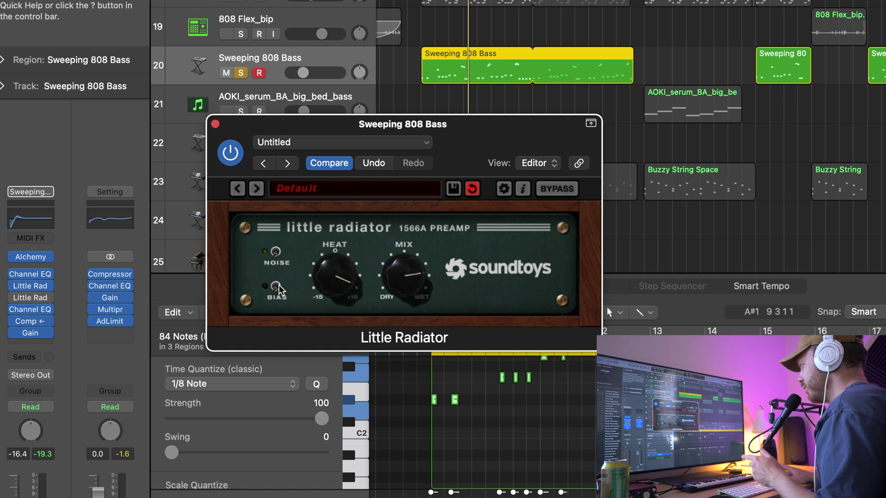
left_click(278, 286)
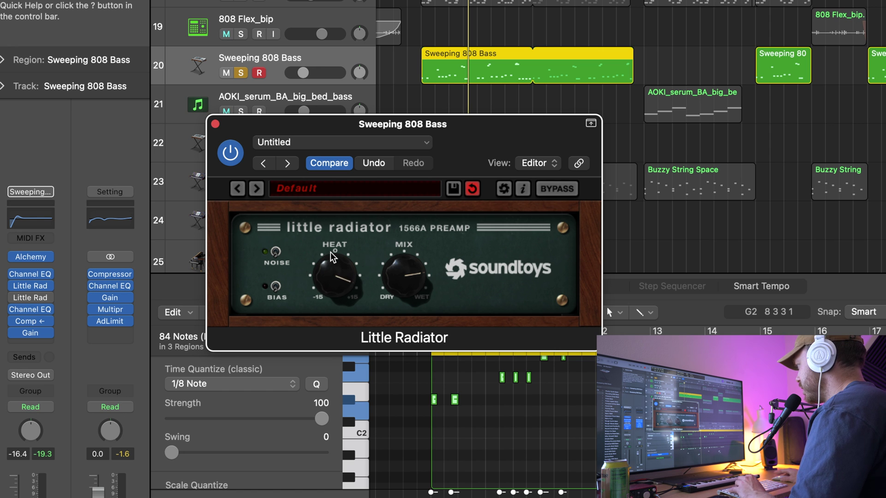
key("super+z")
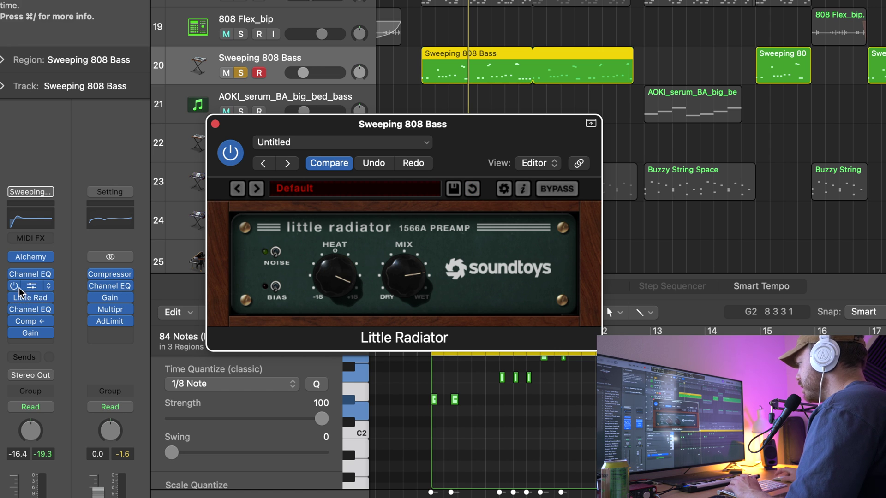
- Bypass Little Radiator on the bass and loop playback starting at bar 9
left_click(19, 288)
scroll(526, 67, "up", 1)
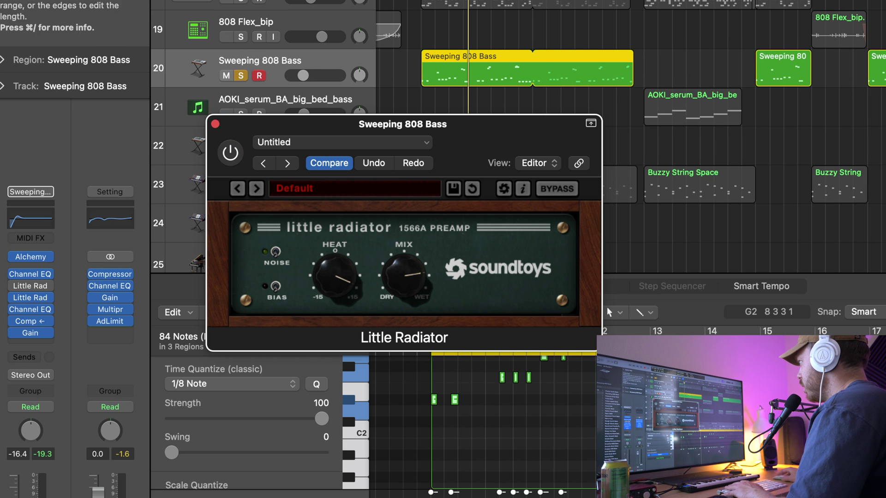
left_click_drag(524, 0, 335, 0)
key("space")
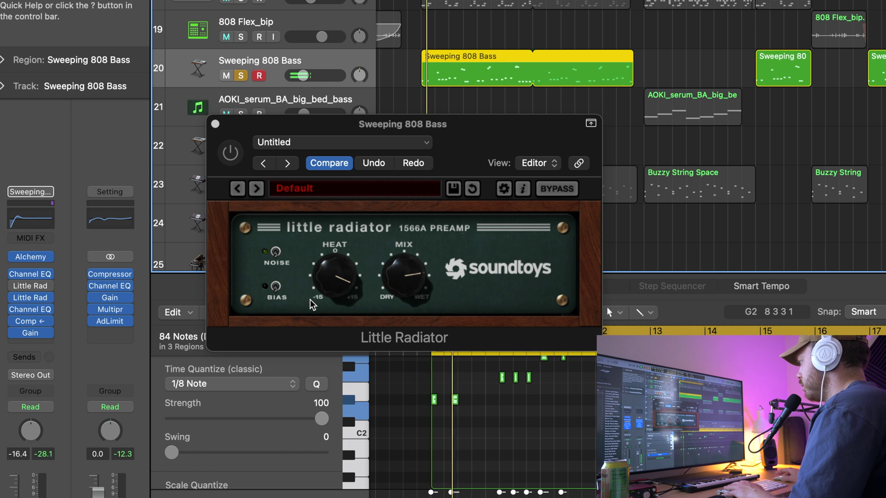
- Reopen Little Radiator and set its Mix to slightly drier than halfway while looping
left_click(215, 123)
left_click(31, 299)
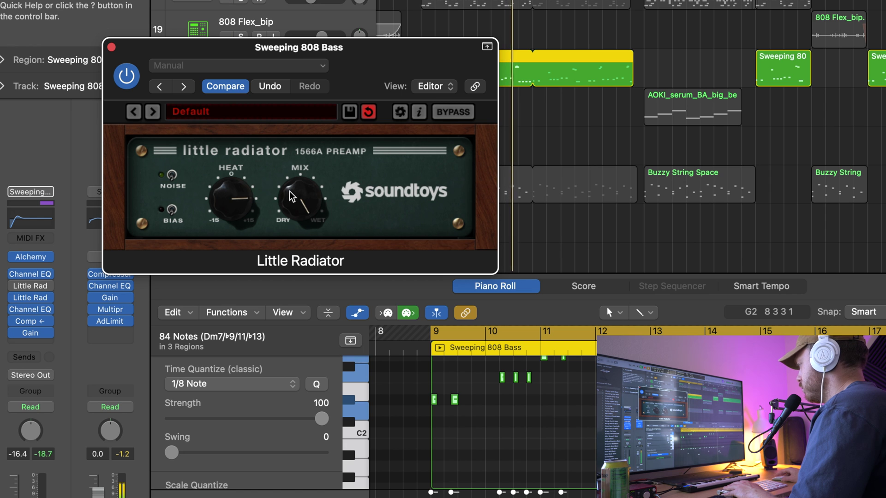
mouse_move(292, 196)
left_mouse_down()
mouse_move(288, 255)
mouse_move(297, 196)
left_mouse_up()
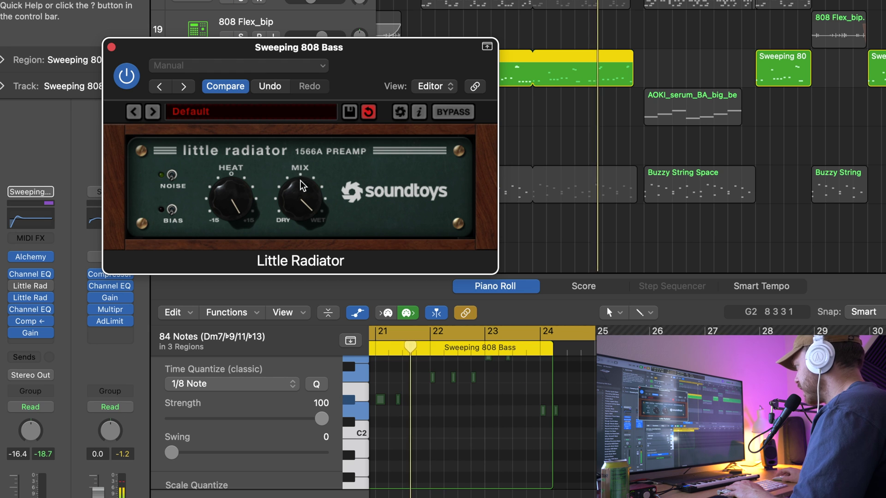
left_click_drag(303, 186, 297, 277)
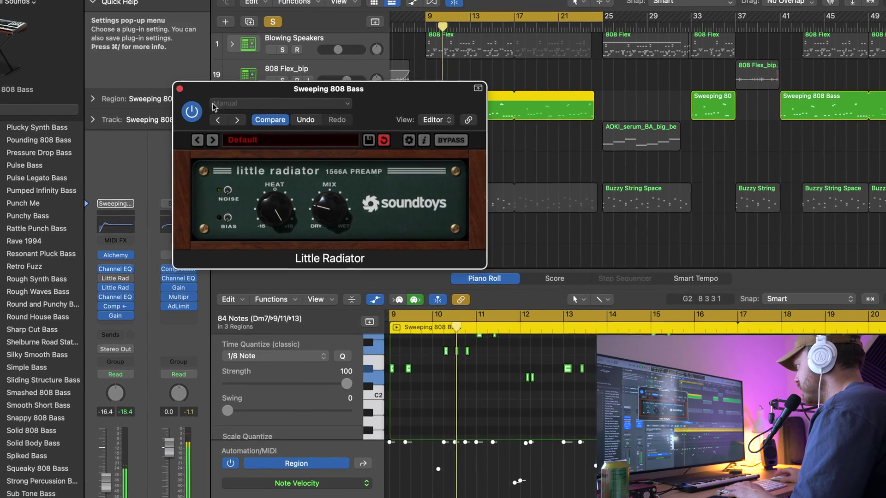
- Close Little Radiator, solo the main vocal on track 32, and replay it from bar 9
left_click(179, 88)
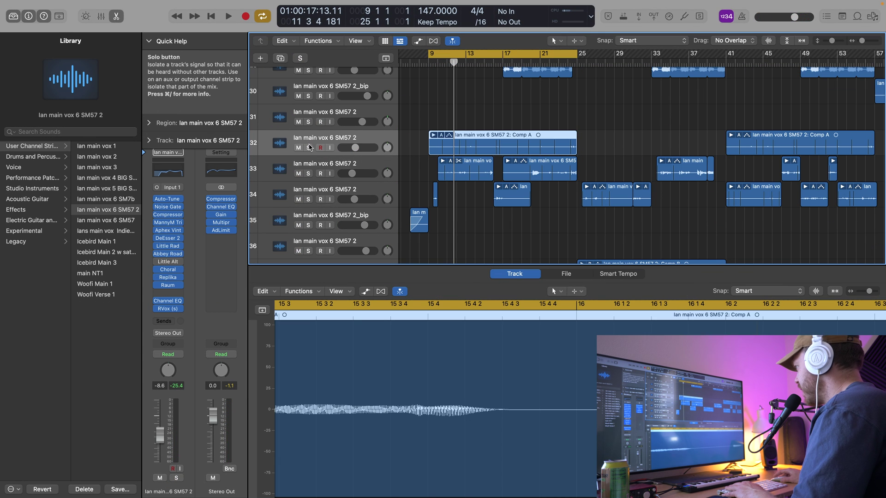
left_click(312, 148)
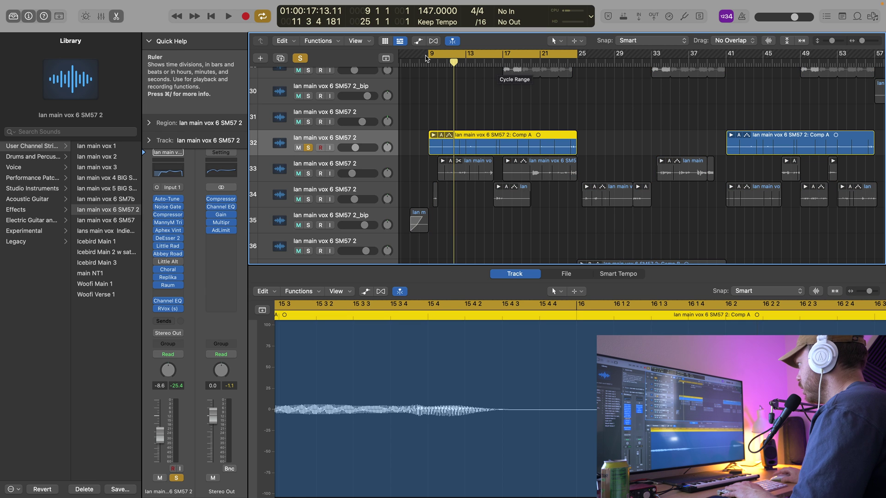
left_click_drag(451, 62, 428, 61)
key("space")
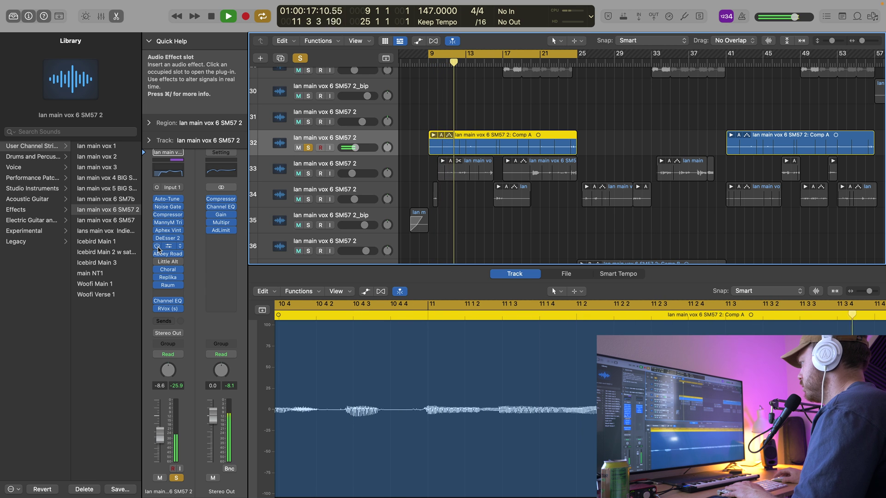
key("space")
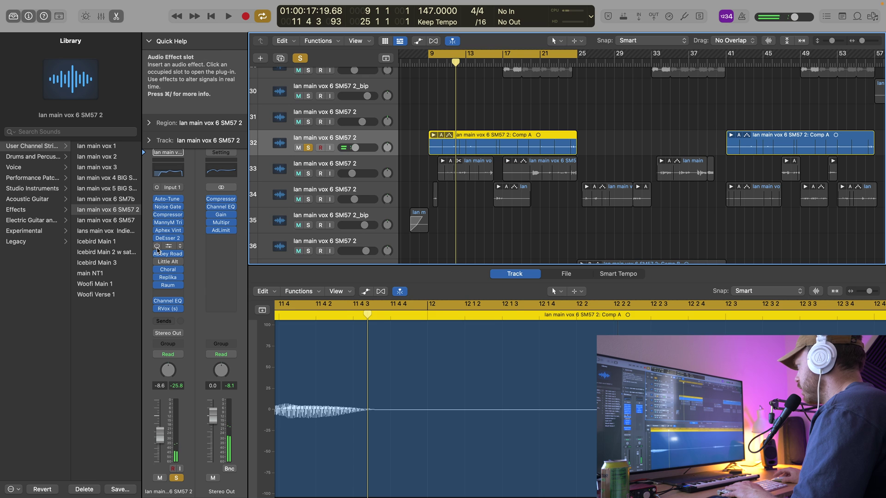
key("space")
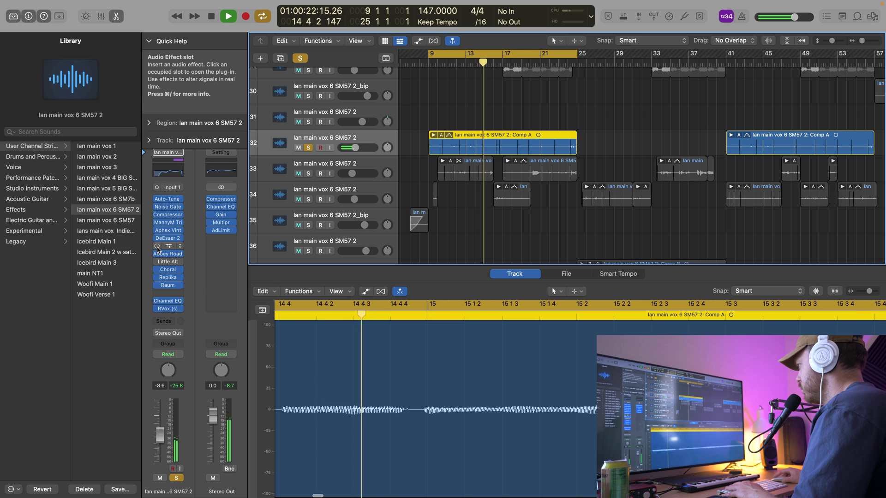
- Open the lead vocal's Little Radiator on its Default preset and move it over the tracks
left_click(167, 246)
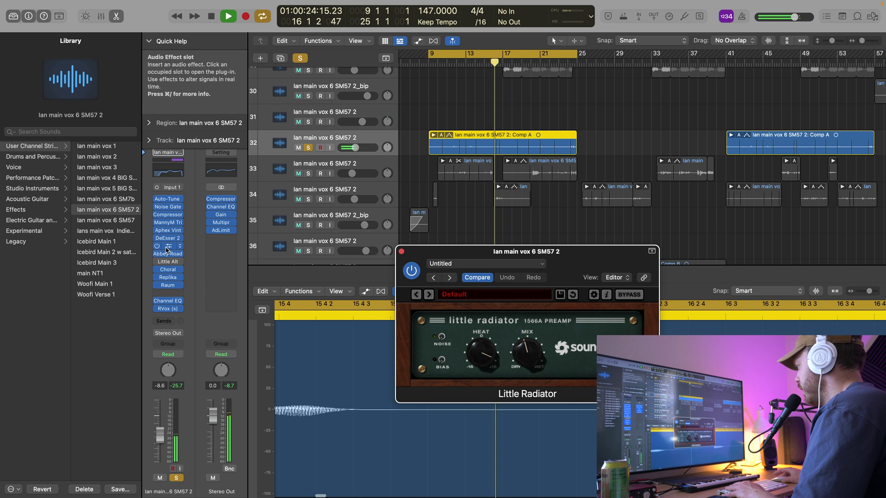
key("space")
left_click_drag(580, 364, 423, 165)
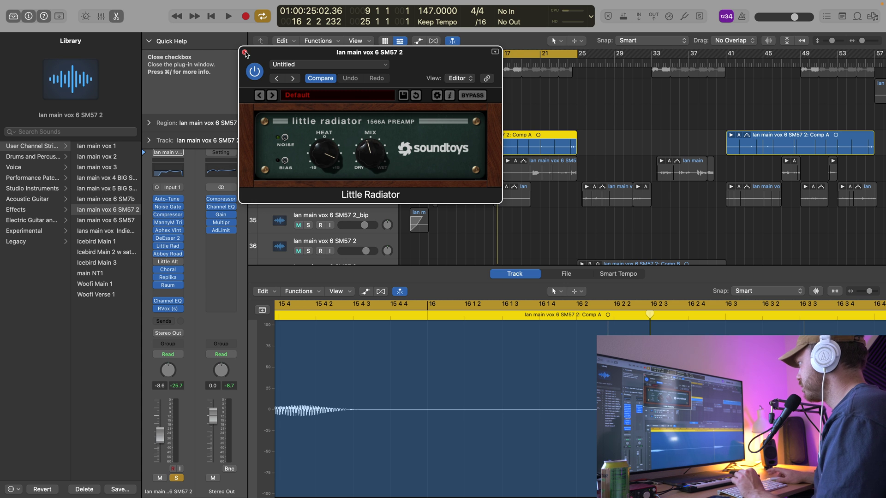
- Close the vocal's Little Radiator, select Blowing Speakers, and check its Bus 4 send to Aux 6
left_click(245, 54)
scroll(312, 148, "up", 10)
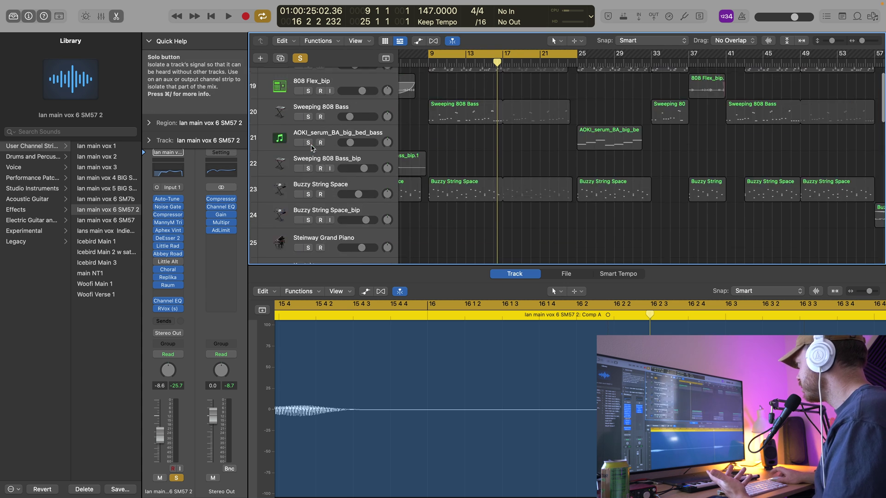
scroll(313, 148, "up", 2)
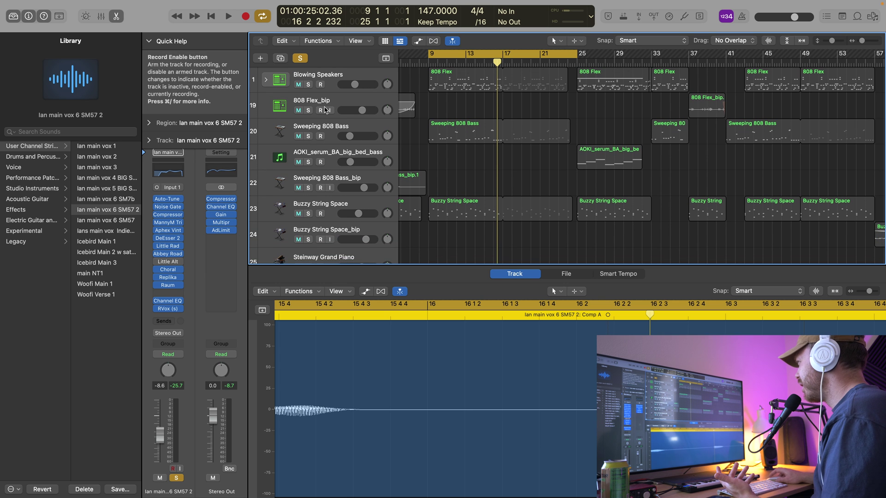
scroll(331, 166, "down", 4)
scroll(331, 164, "down", 3)
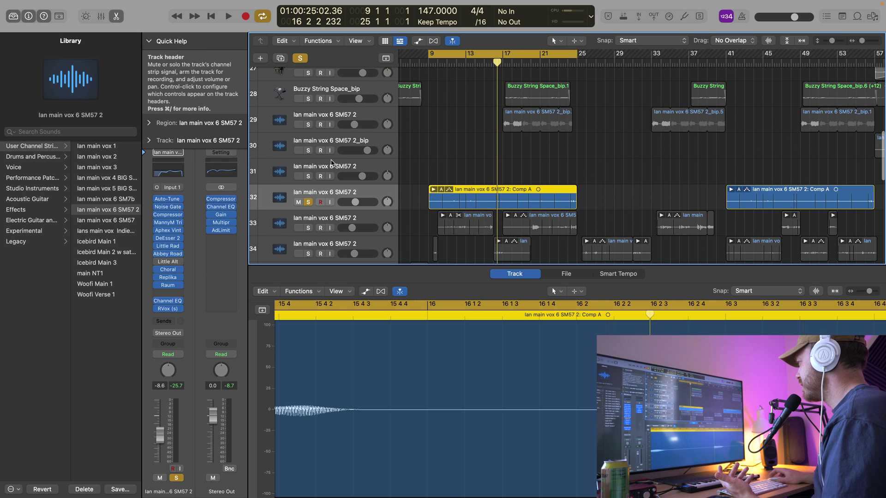
left_click(325, 167)
scroll(324, 169, "up", 10)
scroll(326, 169, "down", 1)
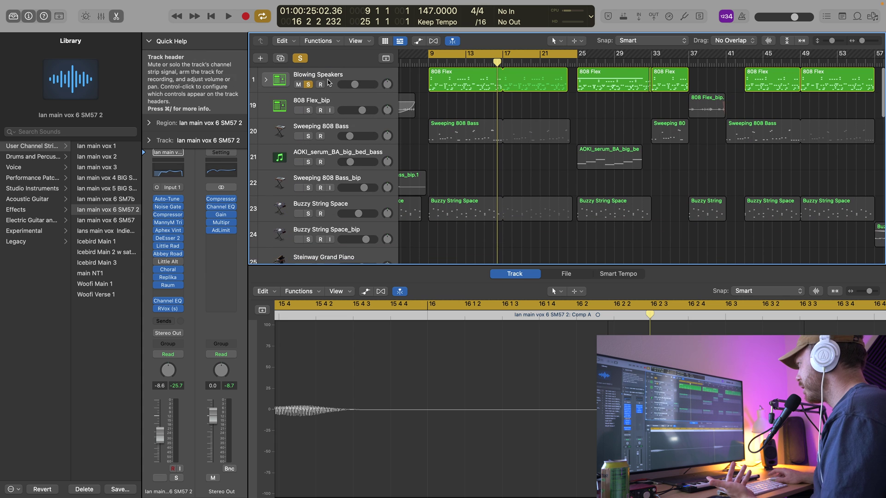
left_click(330, 77)
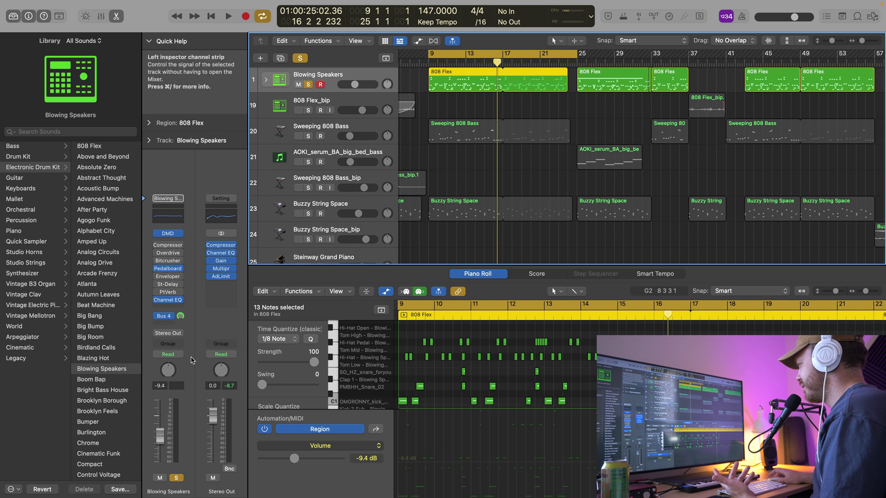
left_click(166, 316)
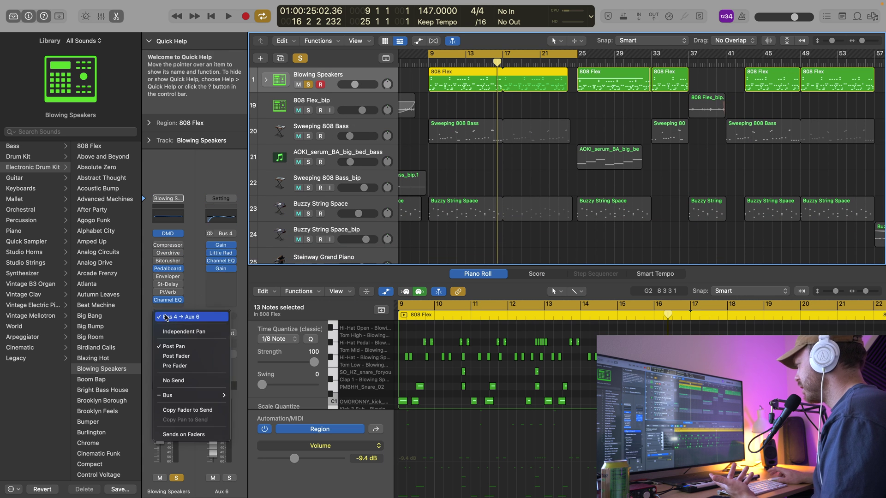
left_click(201, 297)
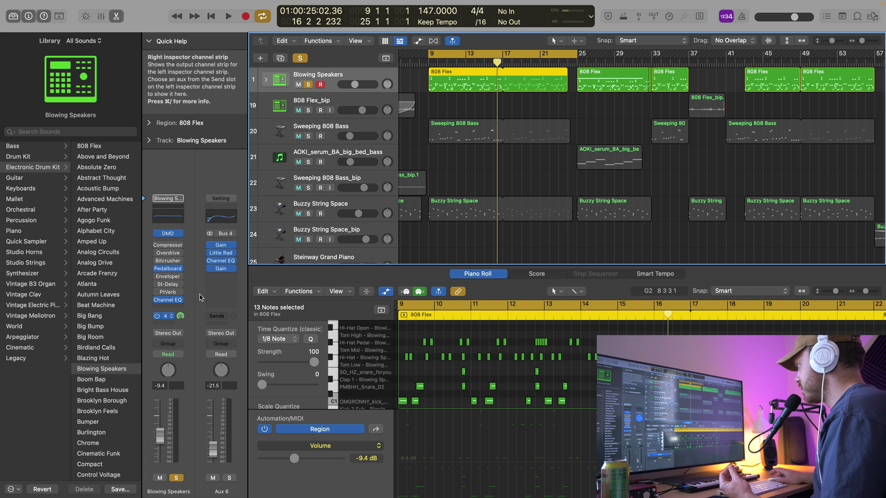
- Play the drums from bar 9, muting then unmuting the Aux 6 bus to compare
key("space")
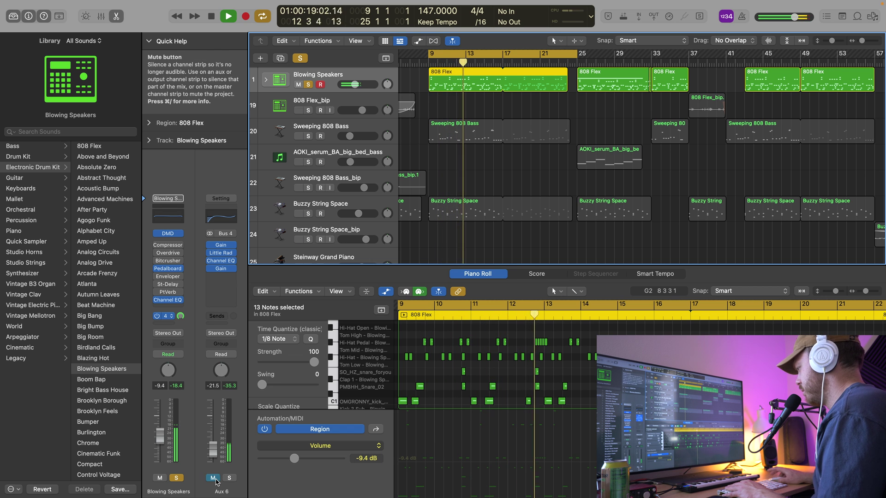
left_click(213, 478)
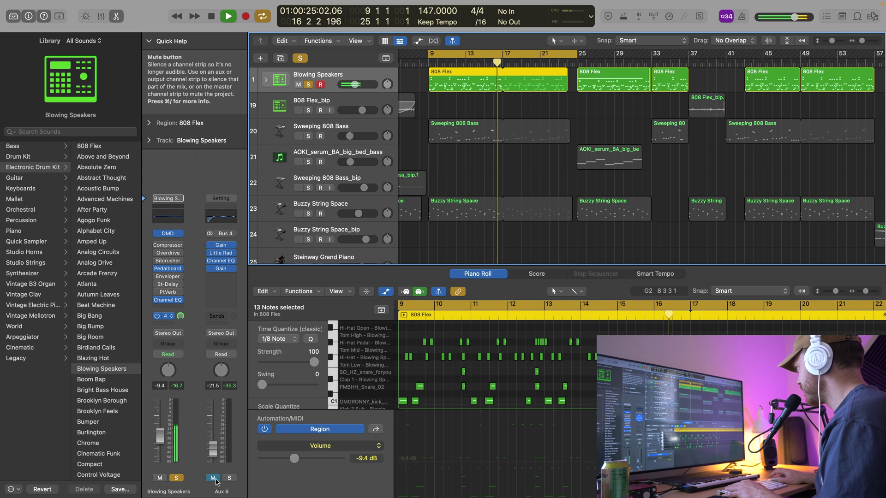
left_click(213, 478)
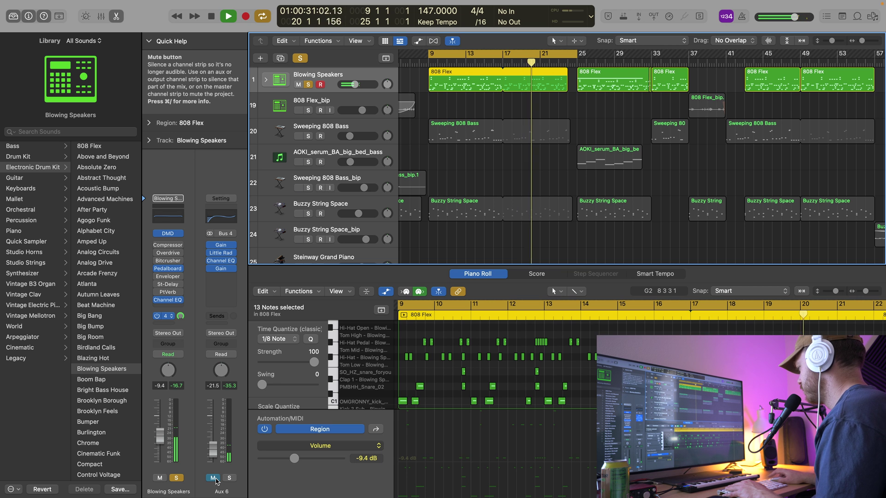
key("space")
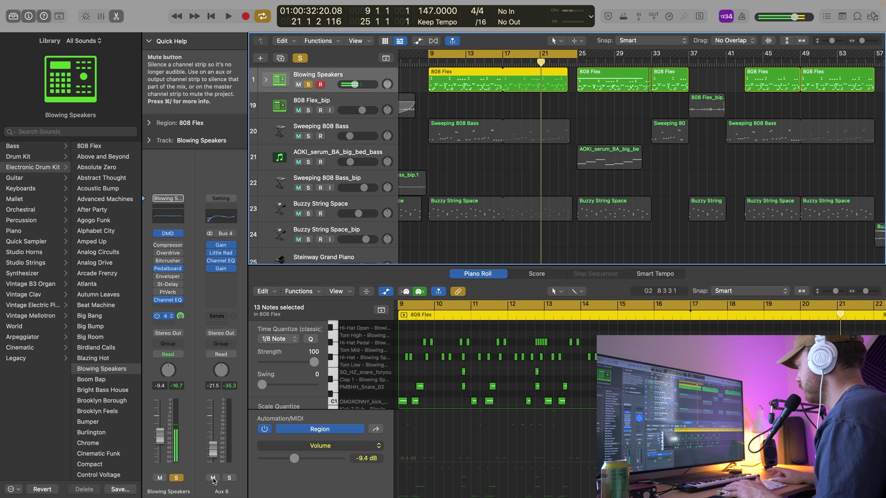
scroll(479, 171, "down", 8)
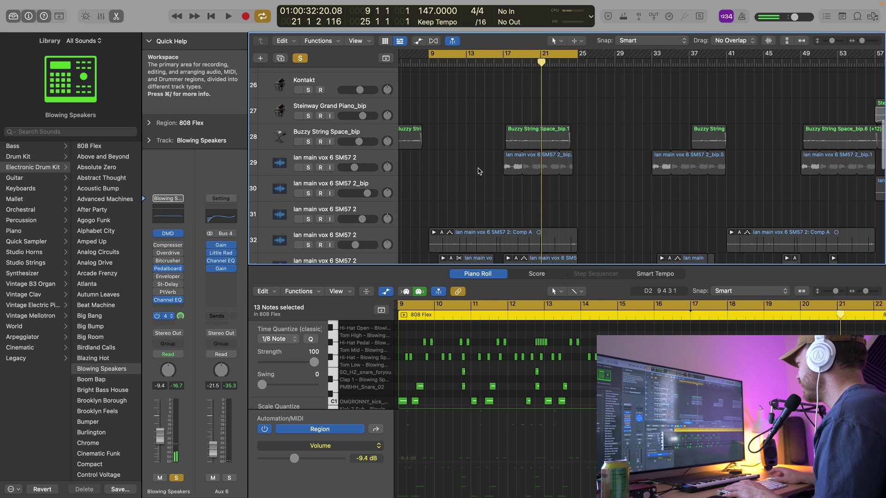
- Select the vocal chop track 29 and open its Little Radiator plug-in
left_click(390, 162)
key("shift+Return")
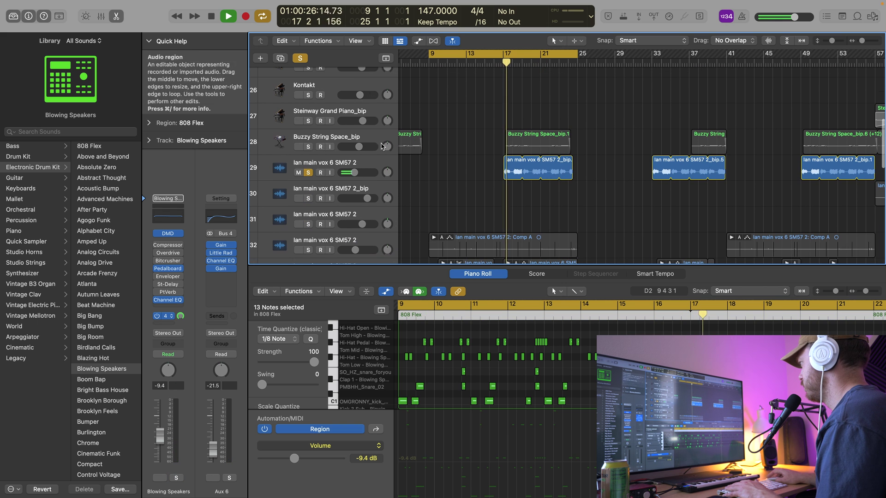
left_click(384, 167)
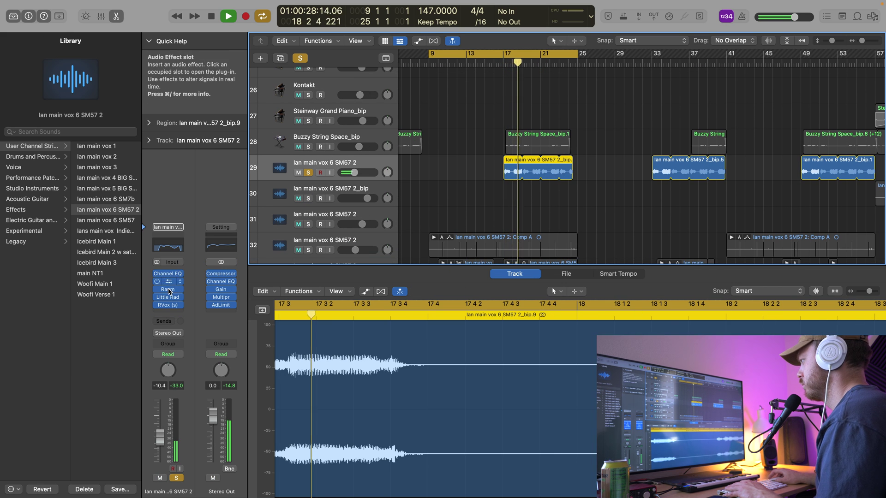
left_click(167, 297)
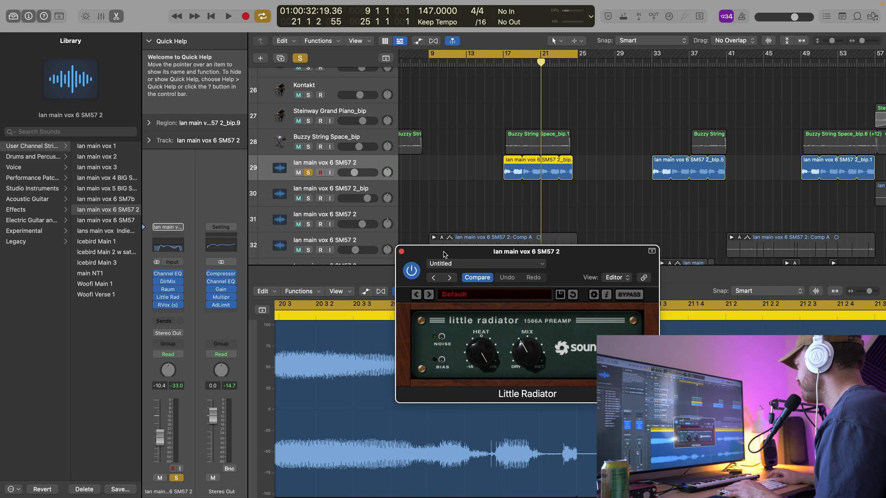
- Play the soloed vocal chop and toggle Little Radiator's power to compare it off and on
key("space")
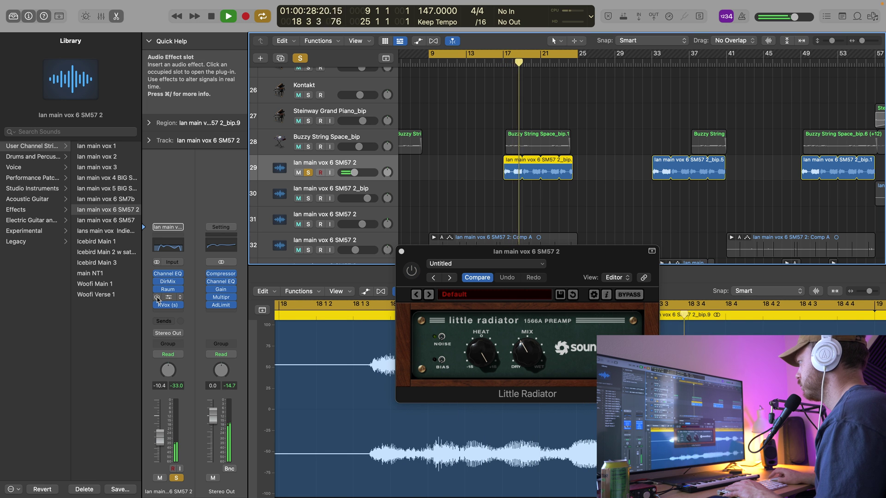
left_click(156, 298)
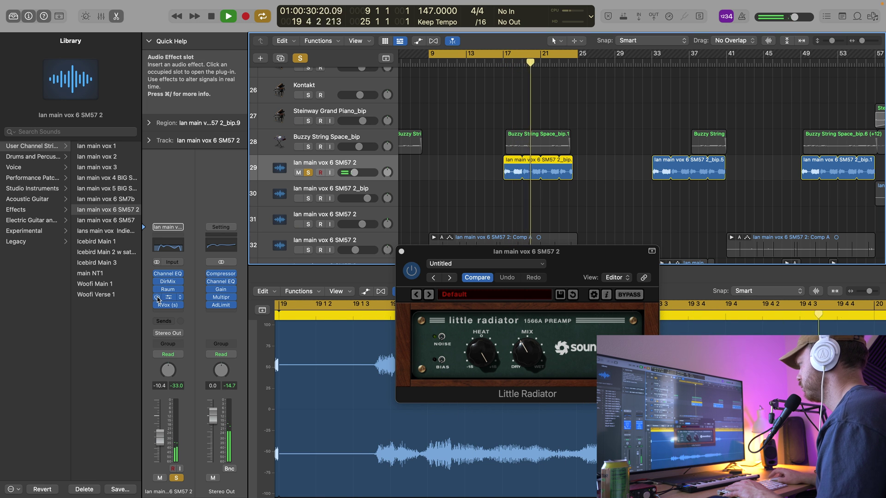